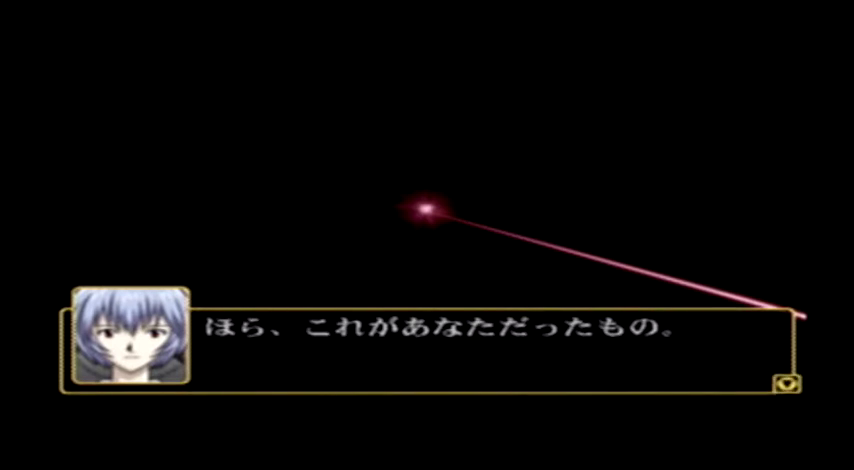
{"action": "key", "text": "Return"}
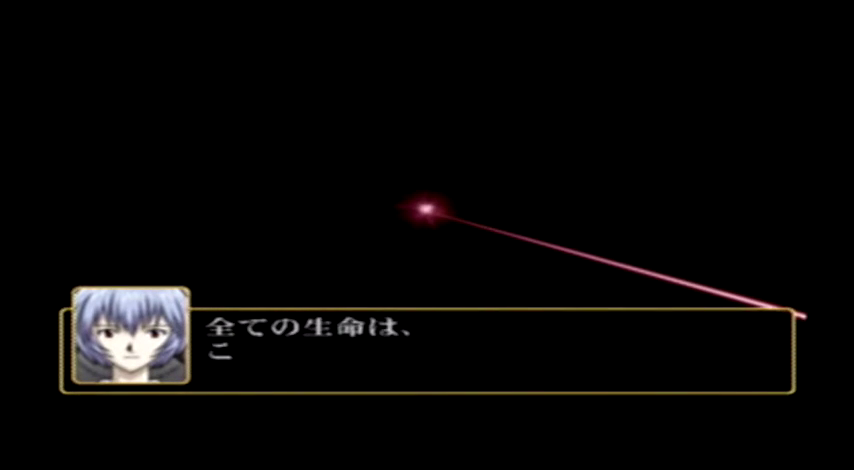